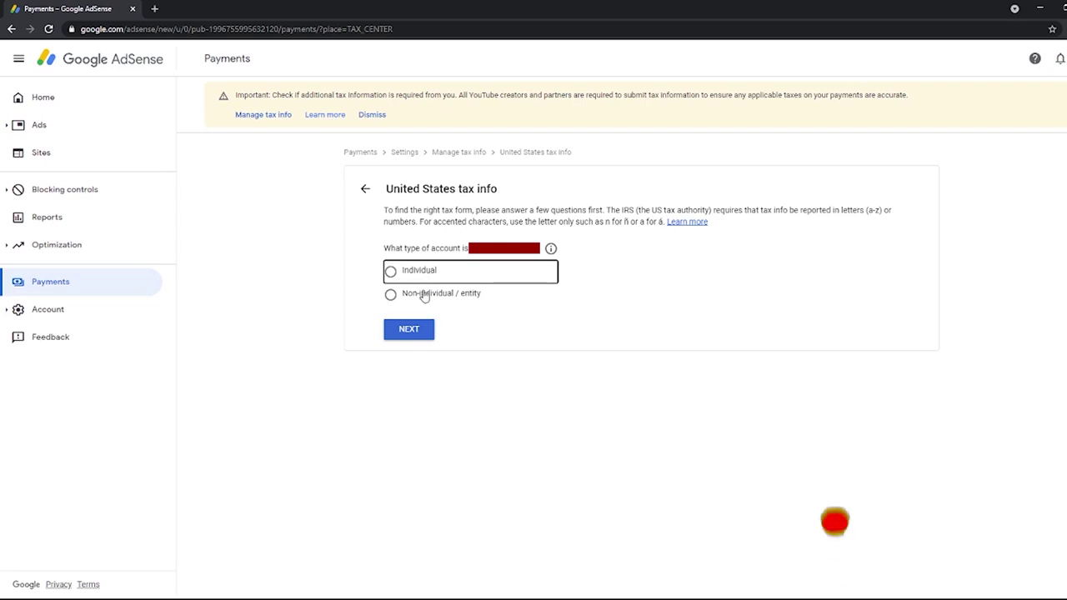
# - Choose Individual, answer No to US citizen or resident, and start the W-8BEN form
pyautogui.click(405, 330)
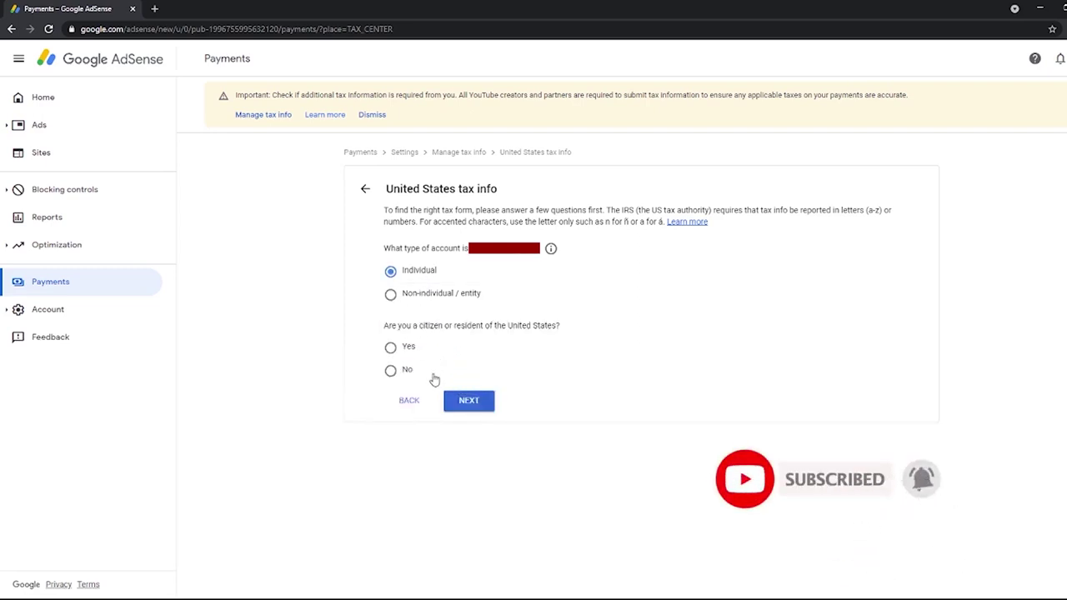
pyautogui.click(405, 370)
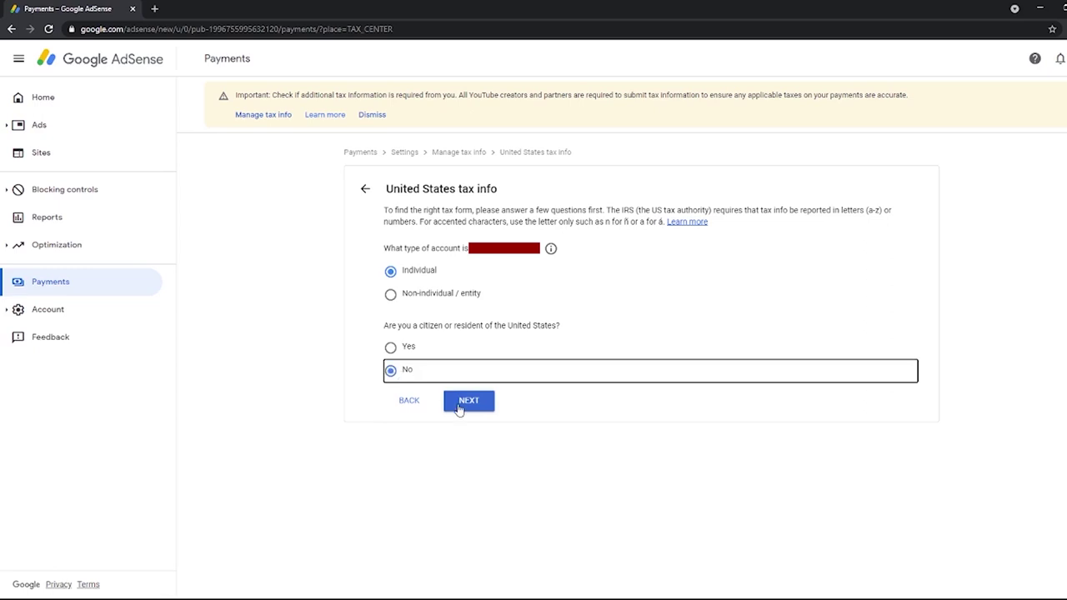
pyautogui.click(460, 404)
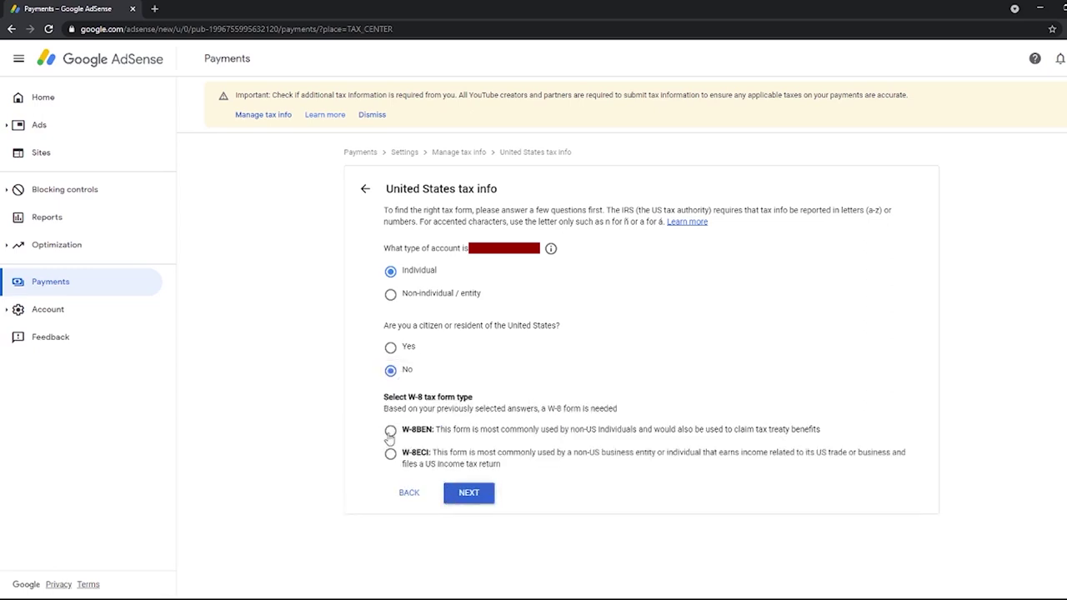
pyautogui.click(390, 431)
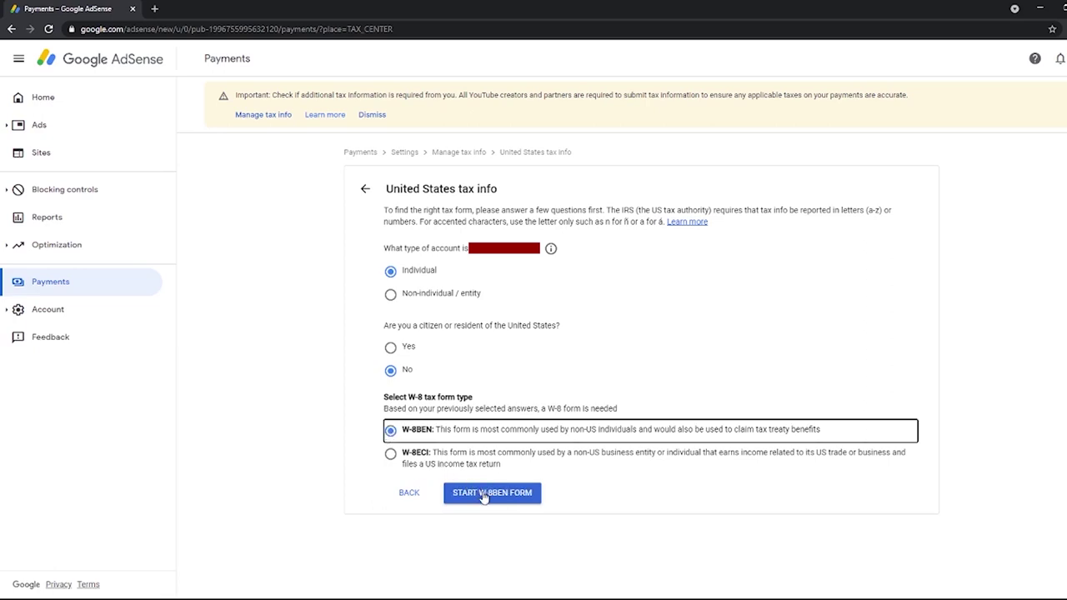
pyautogui.click(484, 494)
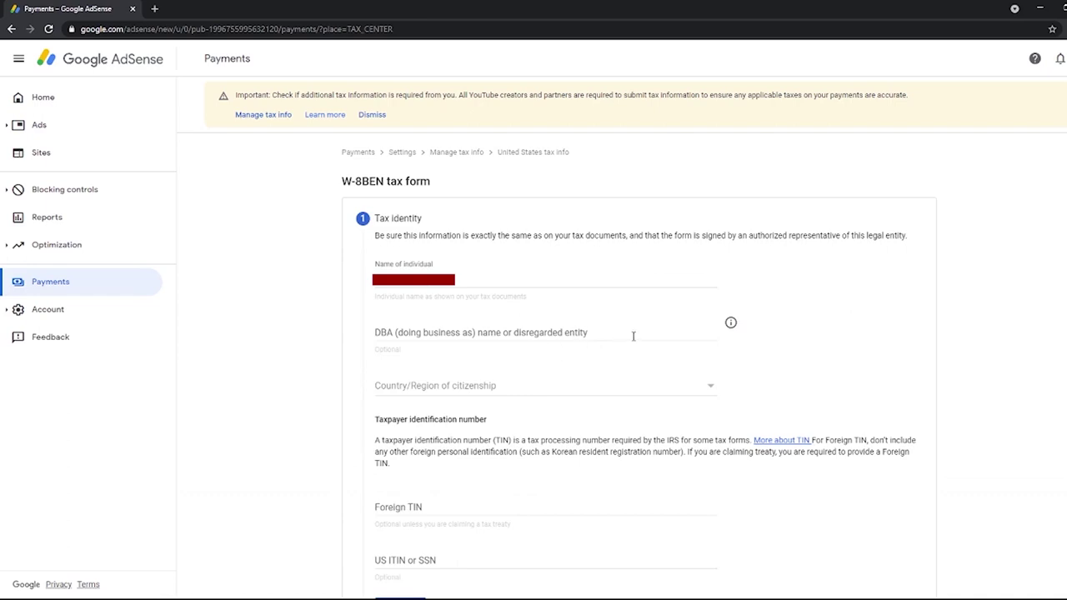
# - Enter the foreign TIN and select Philippines as country of citizenship
pyautogui.scroll(-2, 551, 391)
pyautogui.click(430, 393)
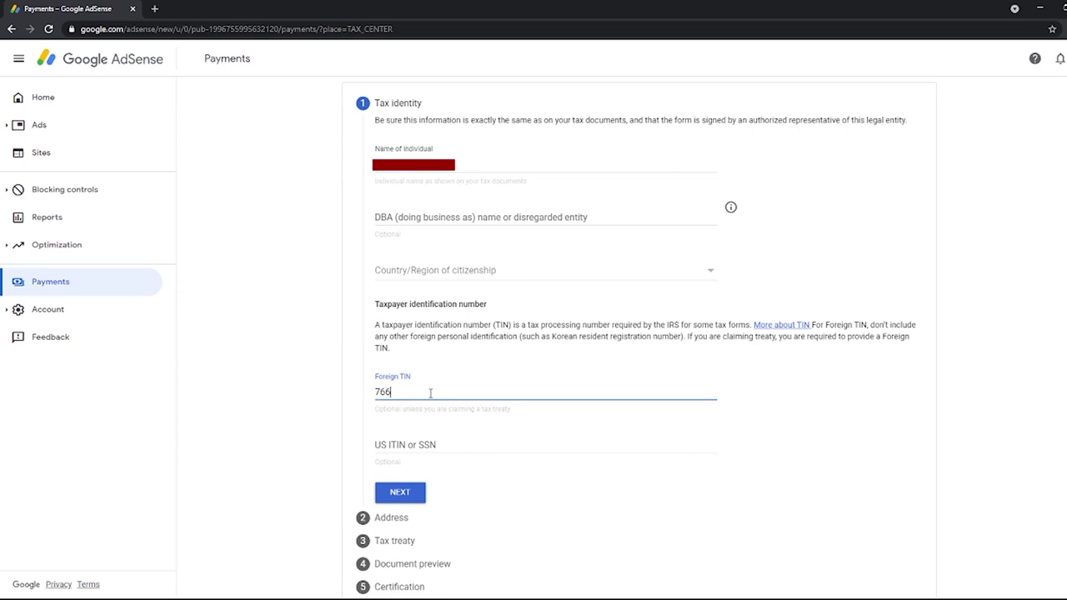
pyautogui.write('766-287-')
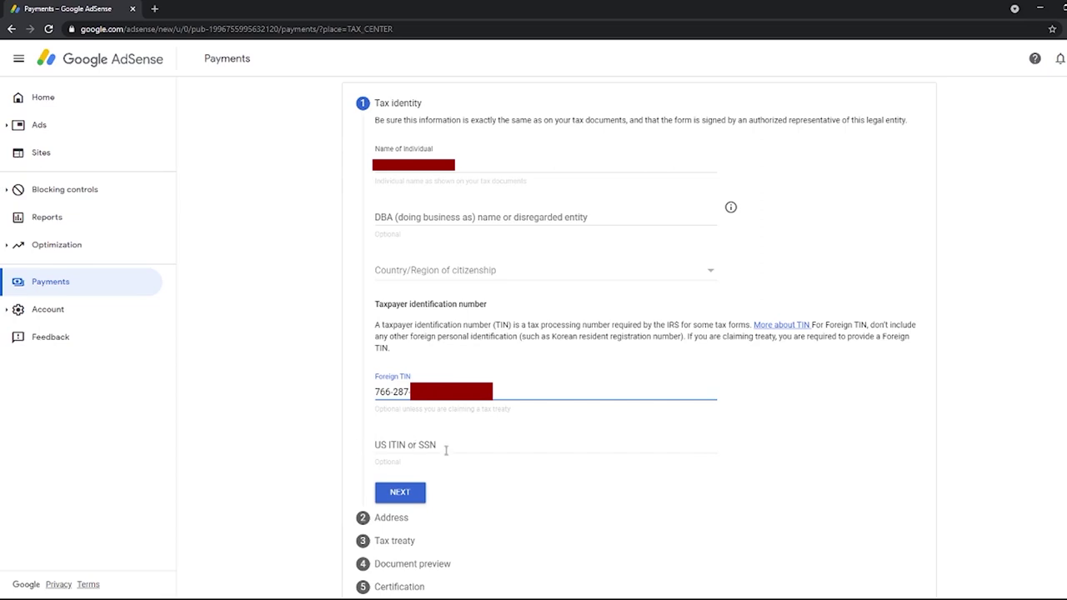
pyautogui.scroll(-1, 455, 450)
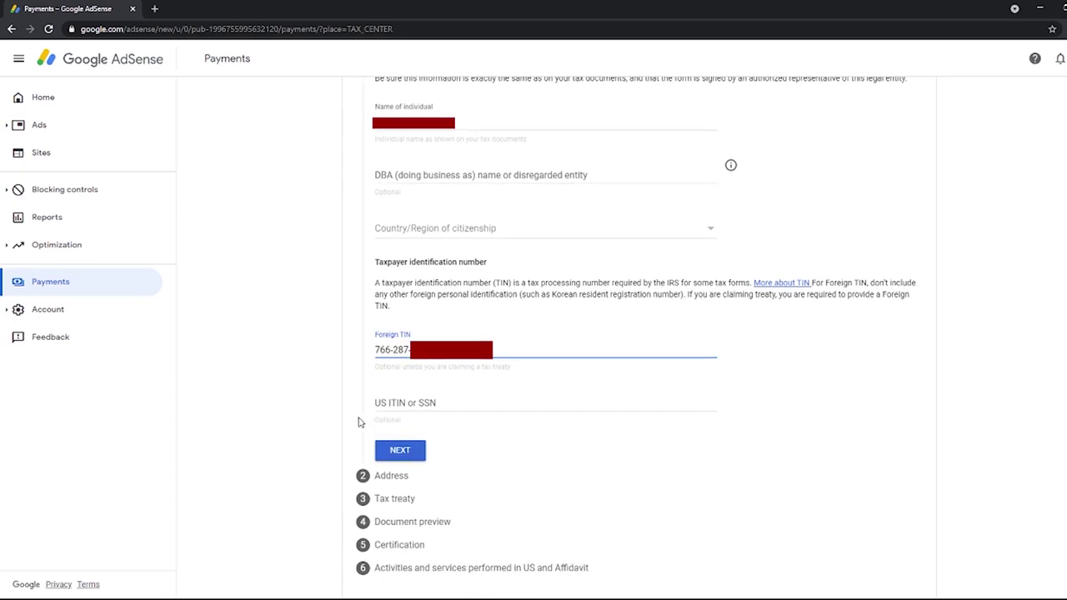
pyautogui.scroll(1, 492, 447)
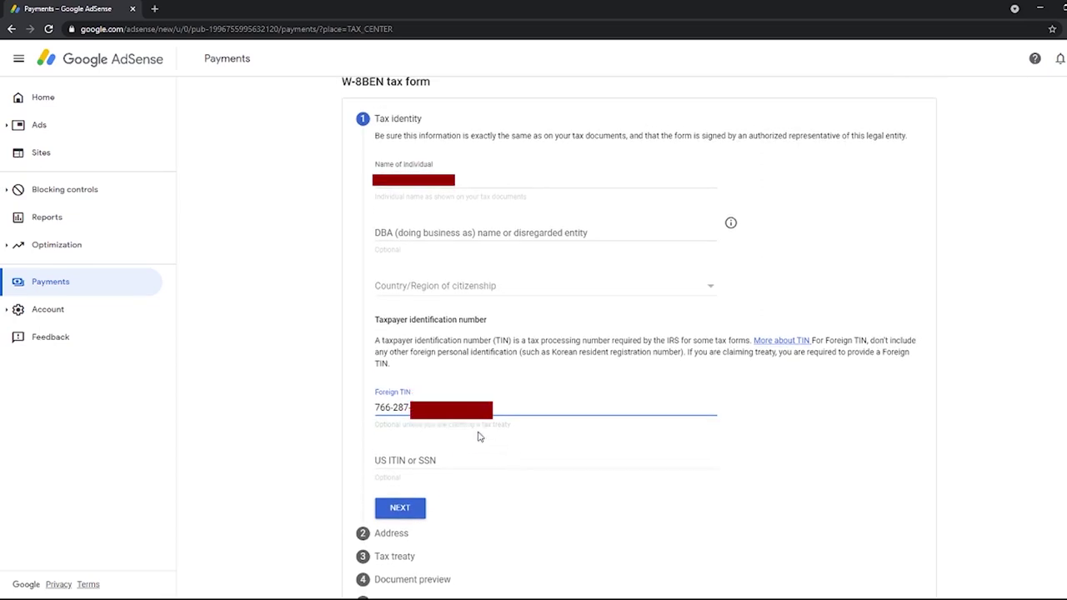
pyautogui.click(476, 285)
pyautogui.scroll(-20, 417, 464)
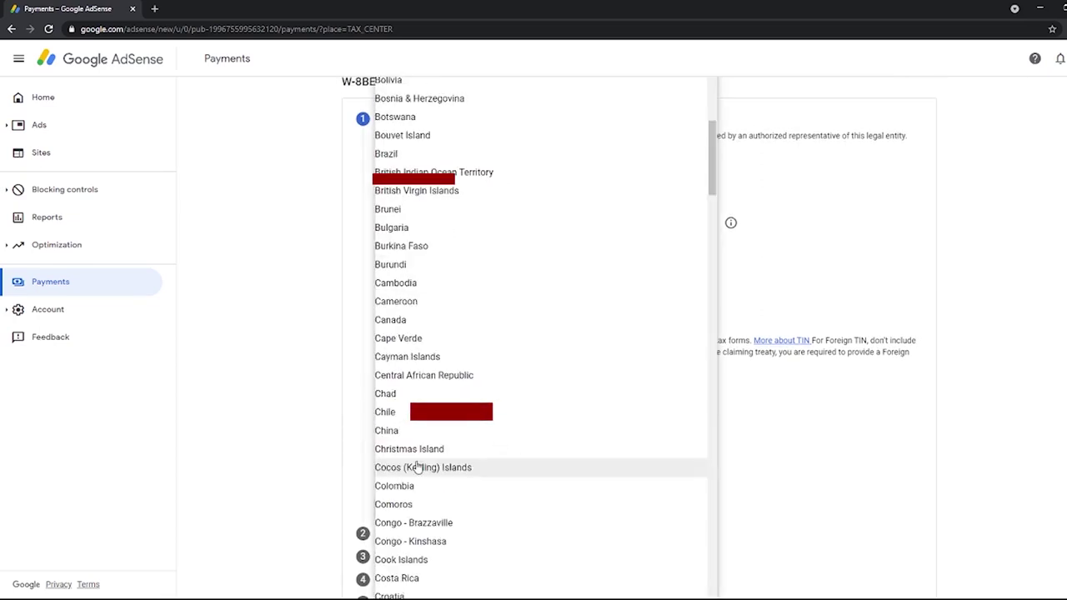
pyautogui.click(420, 473)
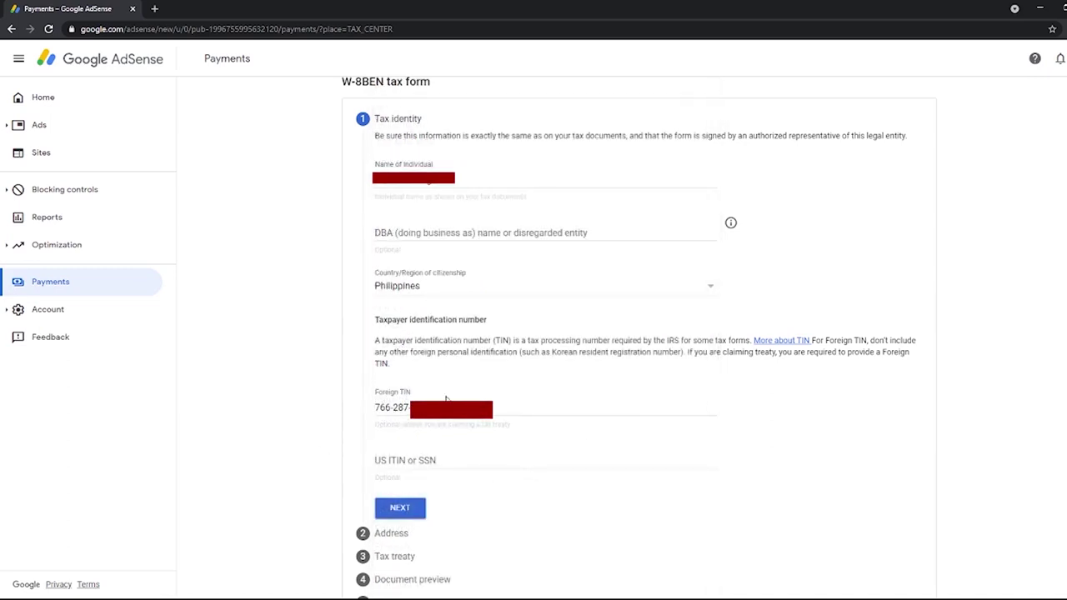
pyautogui.scroll(-1, 405, 431)
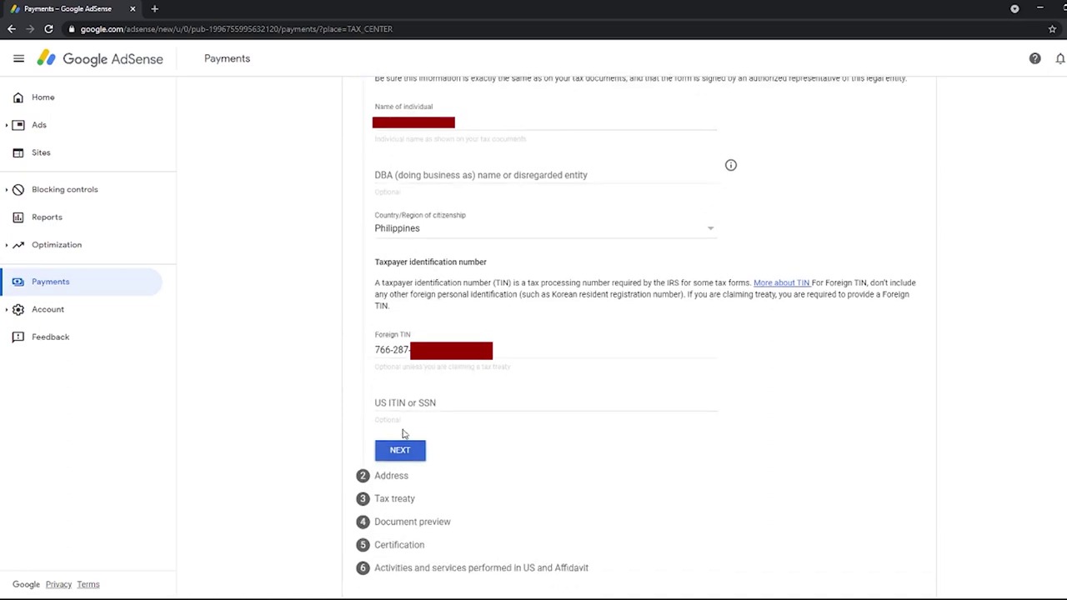
pyautogui.click(401, 451)
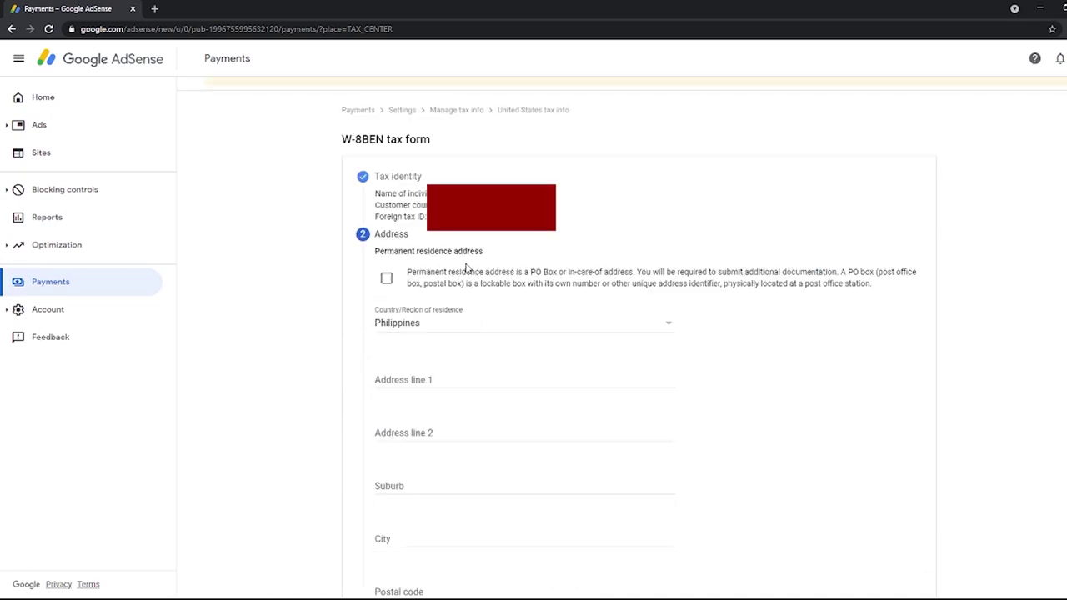
# - Mark the residence as a PO box, keep Philippines as country, and paste the first address line
pyautogui.click(387, 280)
pyautogui.click(634, 329)
pyautogui.click(817, 345)
pyautogui.click(551, 379)
pyautogui.hotkey('ctrl', 'v')
pyautogui.click(419, 371)
pyautogui.hotkey('ctrl', 'v')
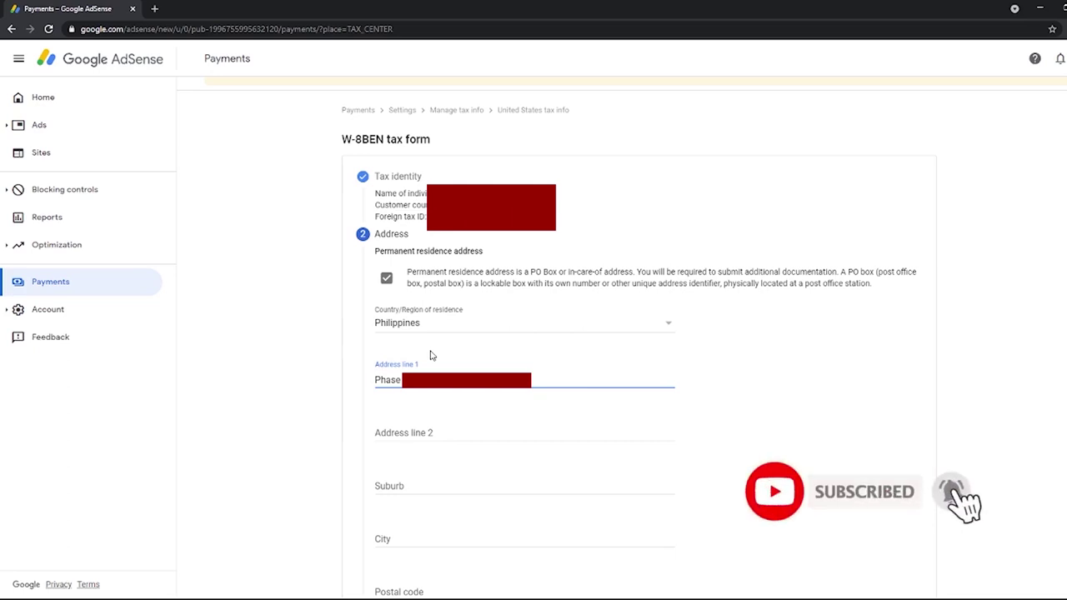
pyautogui.press('Tab')
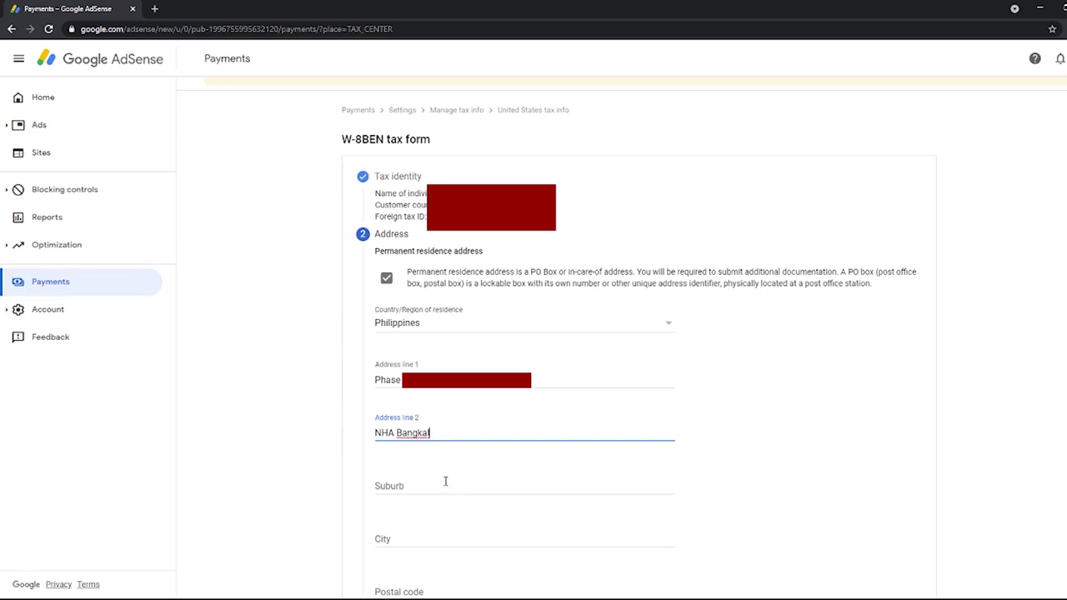
# - Fill in the City and move the area name from address line 2 into Suburb
pyautogui.click(424, 548)
pyautogui.write('Davao City')
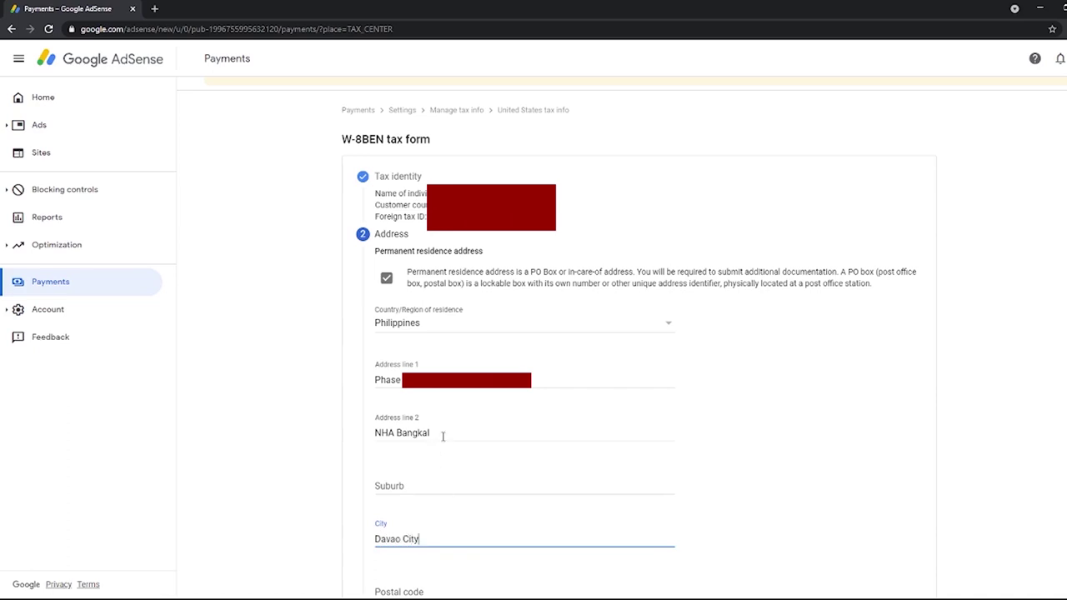
pyautogui.moveTo(442, 436); pyautogui.dragTo(337, 440)
pyautogui.hotkey('ctrl', 'x')
pyautogui.click(437, 486)
pyautogui.hotkey('ctrl', 'v')
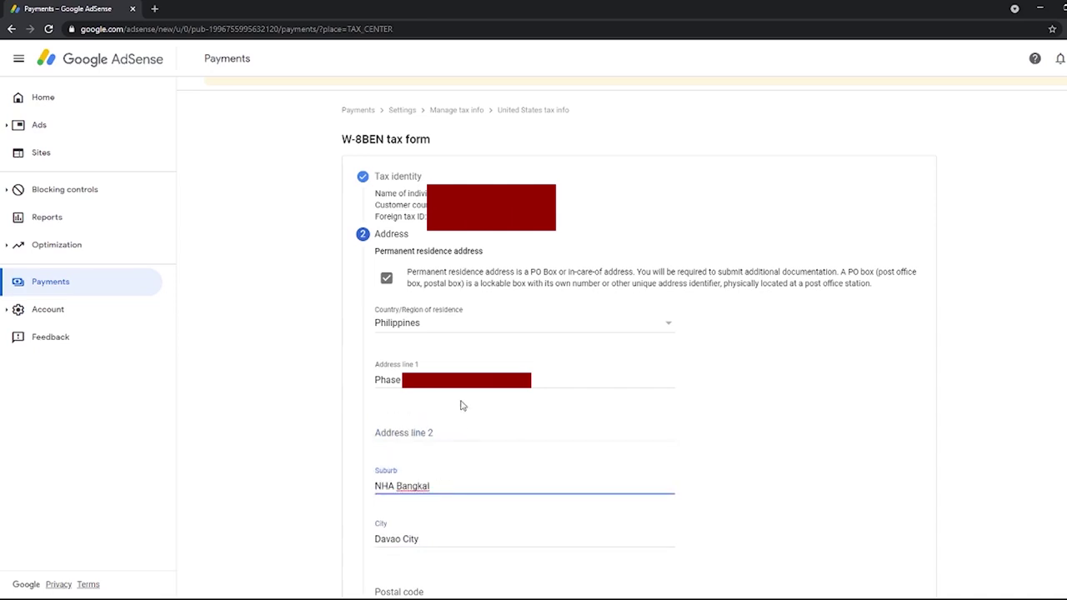
pyautogui.click(474, 382)
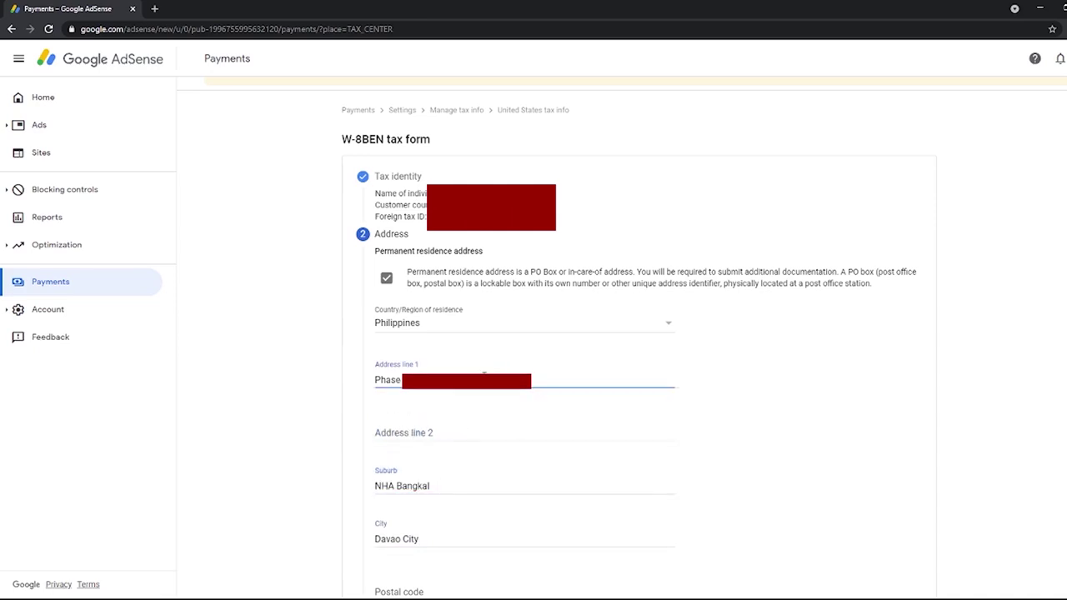
# - Enter postal code 8000, choose Davao del Sur province, and make the mailing address the same
pyautogui.scroll(-2, 474, 396)
pyautogui.click(463, 476)
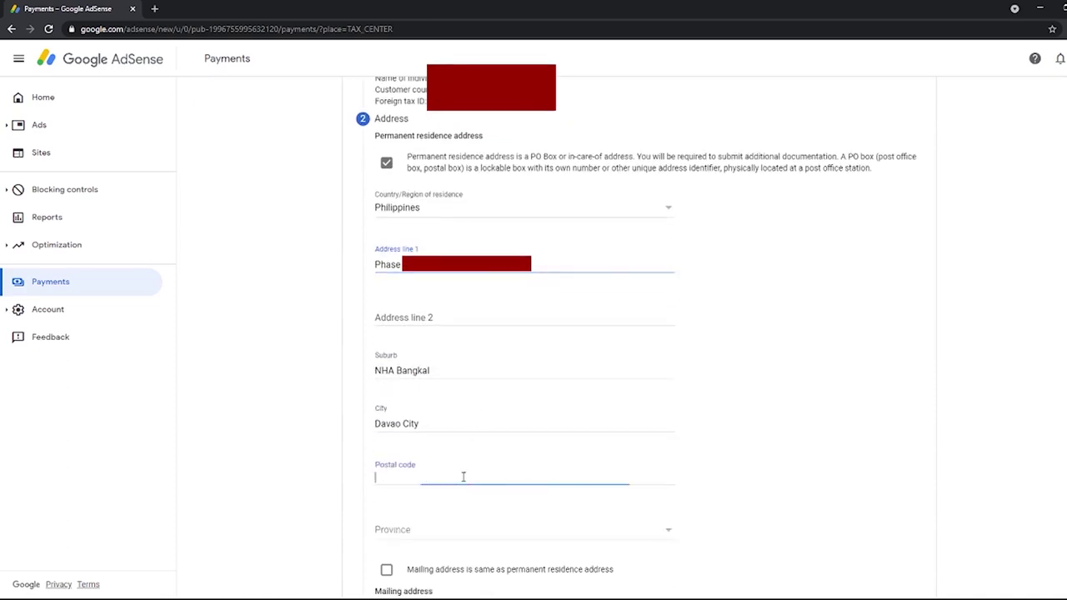
pyautogui.write('8000')
pyautogui.scroll(-2, 462, 476)
pyautogui.click(458, 414)
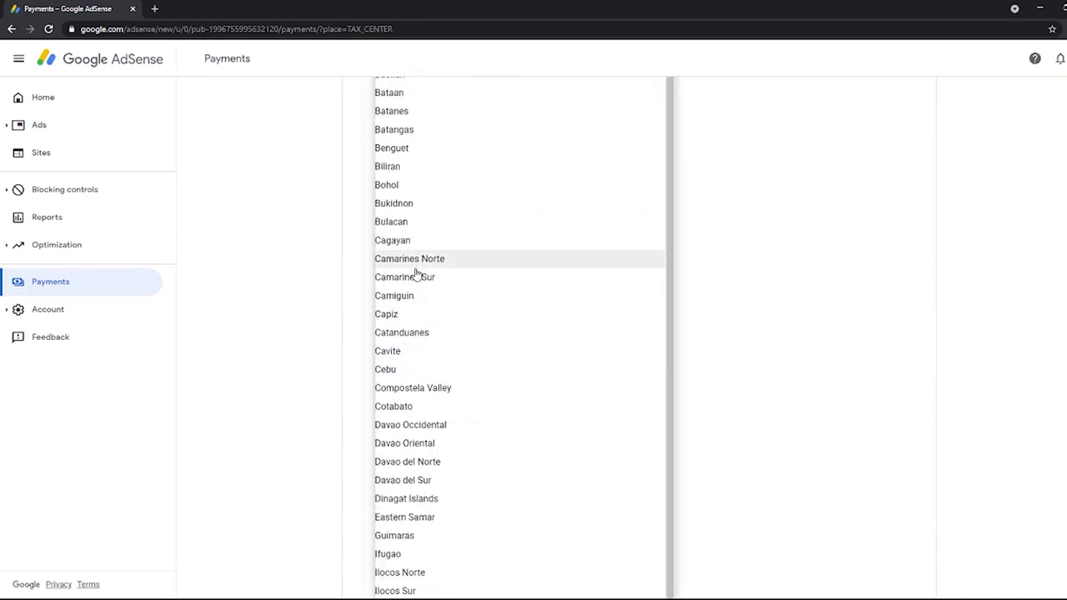
pyautogui.scroll(-2, 417, 271)
pyautogui.click(429, 366)
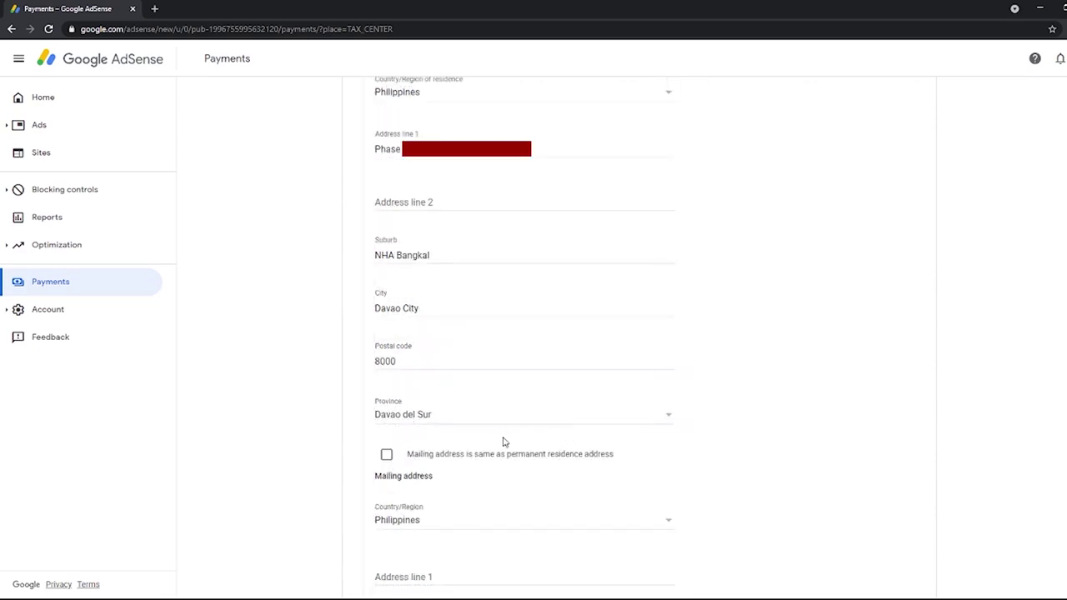
pyautogui.click(387, 457)
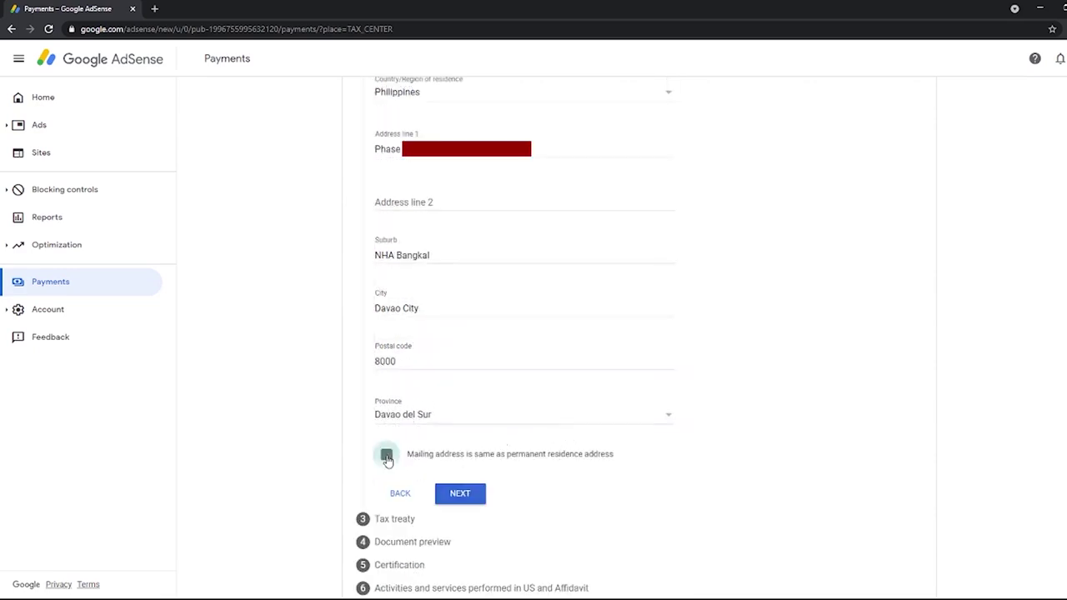
pyautogui.click(461, 493)
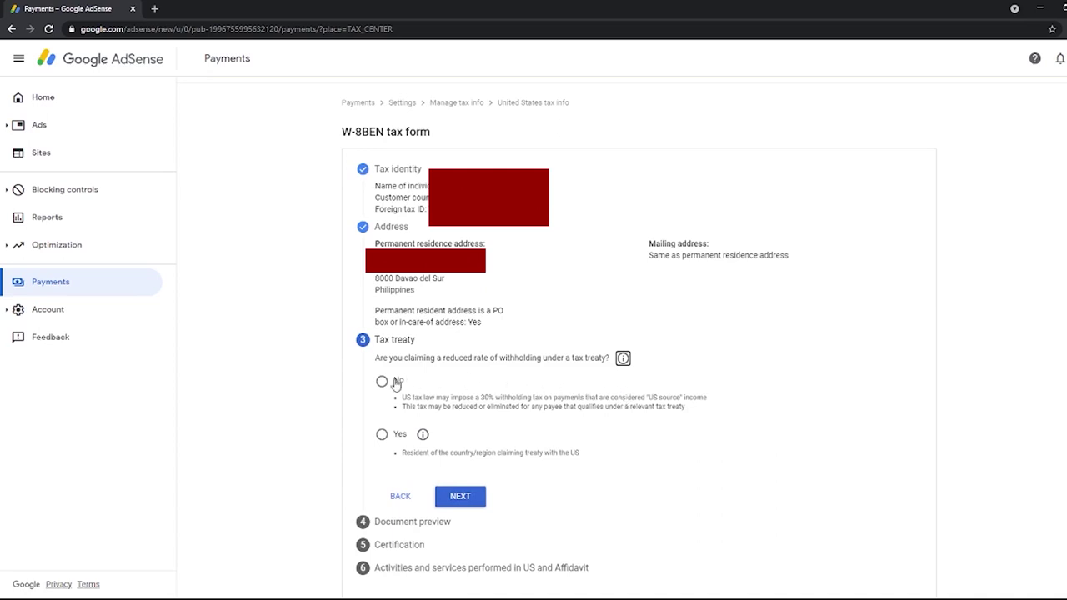
# - Claim a reduced treaty rate with Philippines as treaty country and confirm residency there
pyautogui.click(383, 435)
pyautogui.scroll(-1, 456, 474)
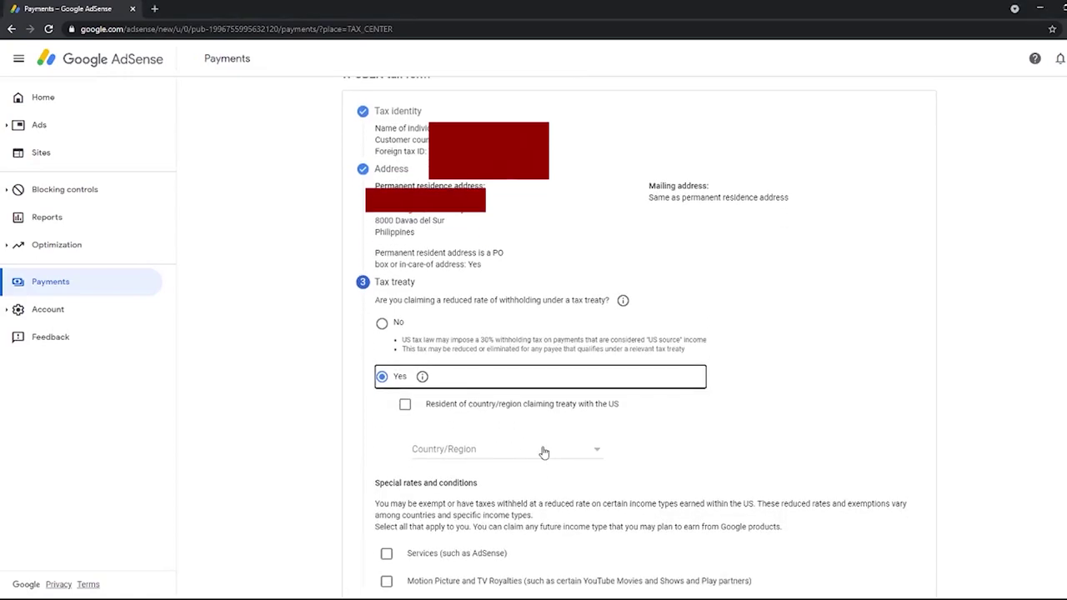
pyautogui.click(543, 447)
pyautogui.write('ph')
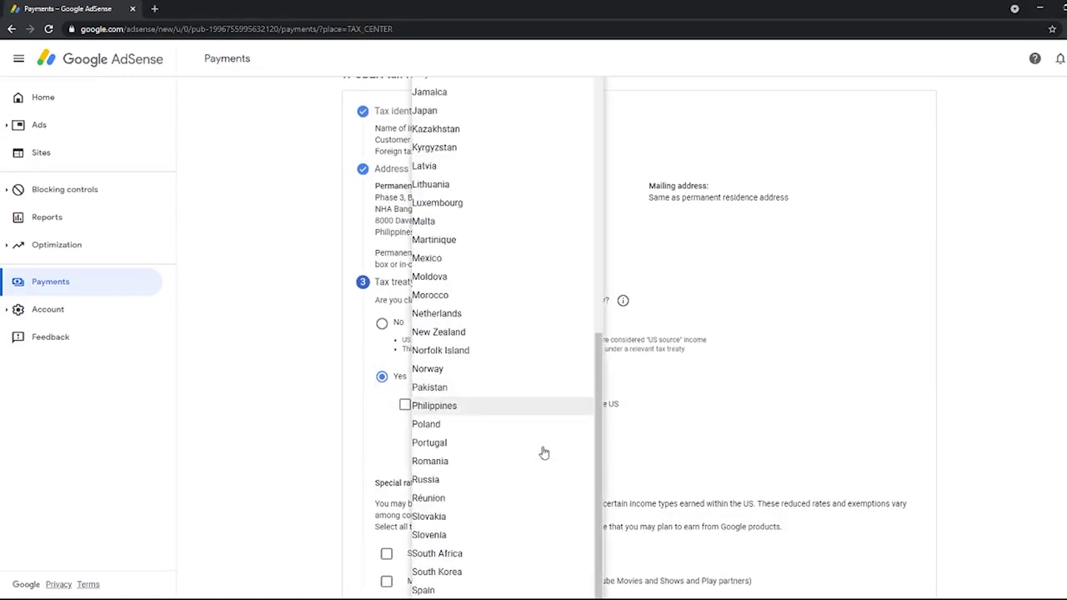
pyautogui.click(522, 407)
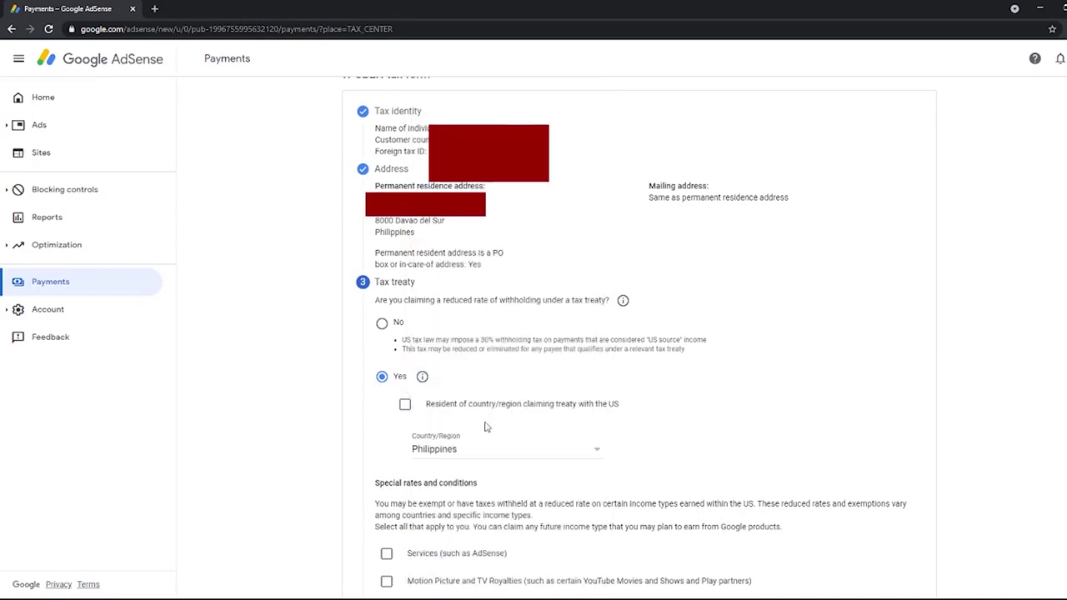
pyautogui.click(405, 405)
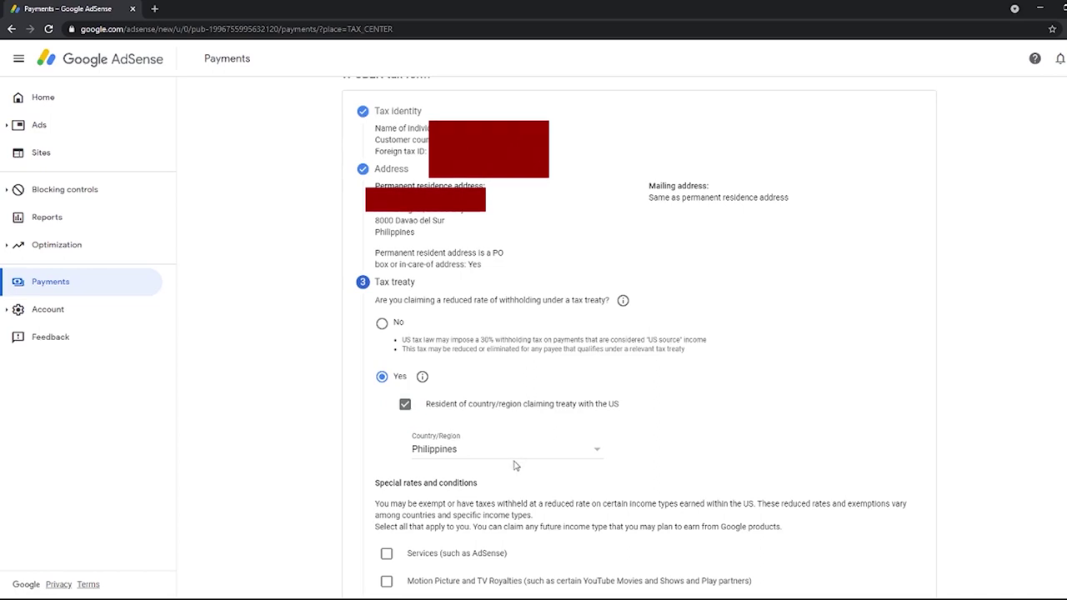
pyautogui.scroll(-1, 488, 369)
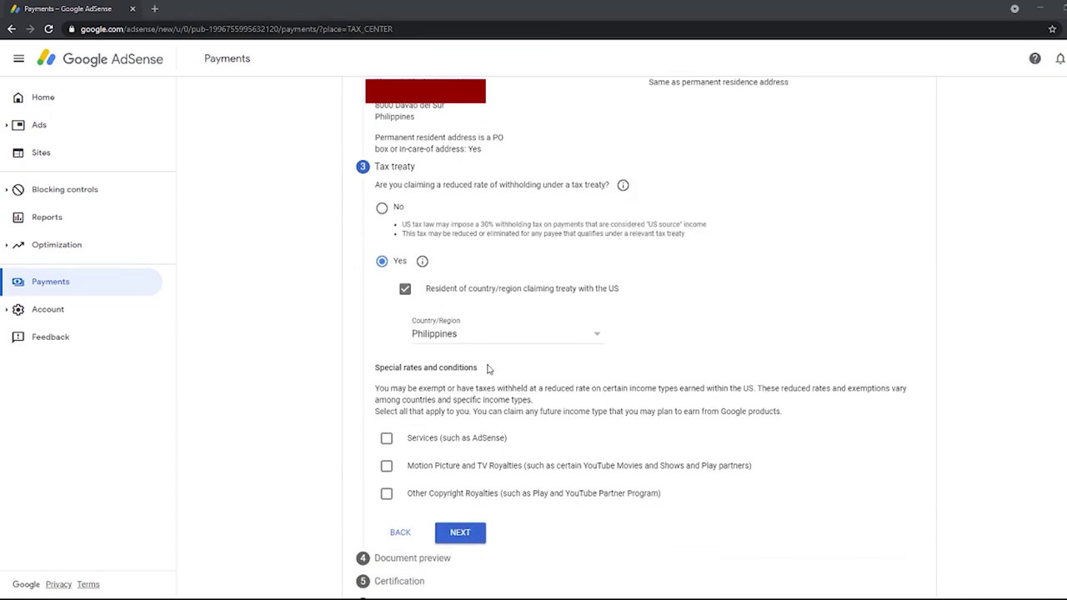
# - Tick Services, Motion Picture and TV Royalties, and Other Copyright Royalties, confirming treaty terms for each
pyautogui.click(387, 439)
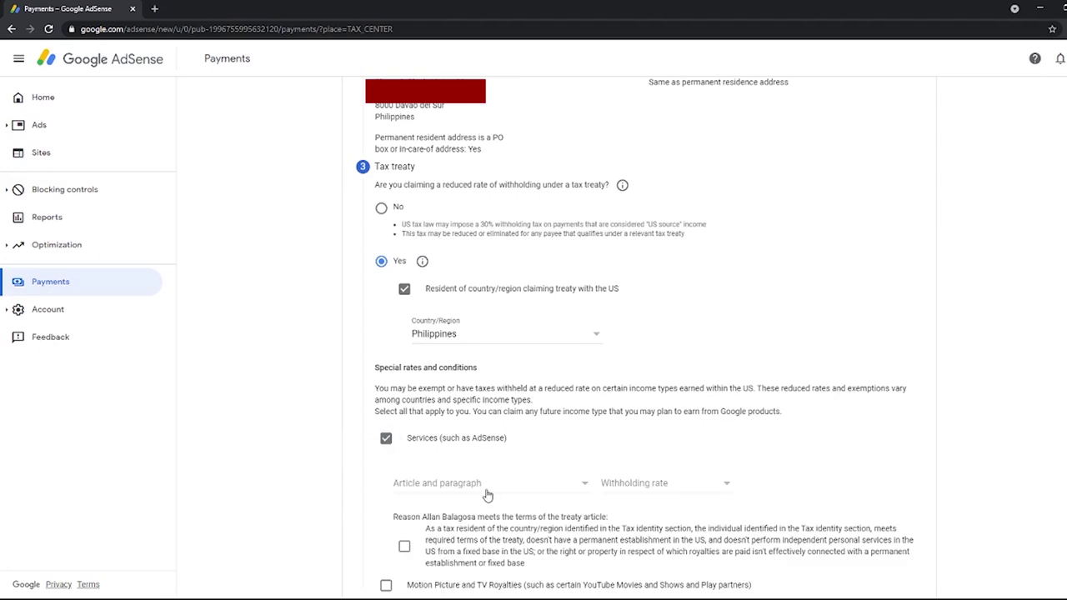
pyautogui.scroll(-1, 487, 495)
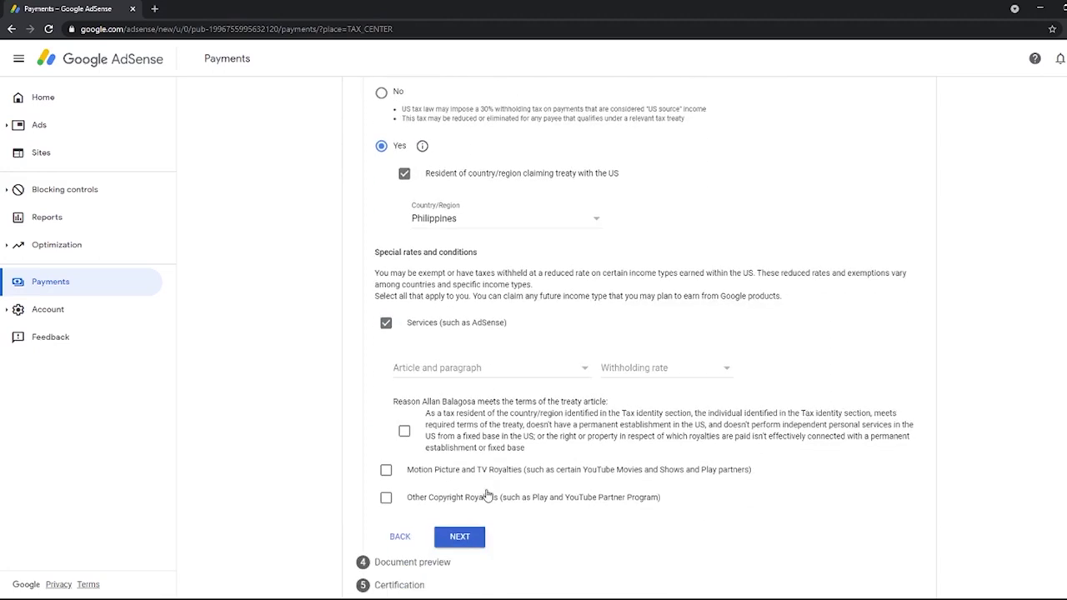
pyautogui.click(460, 370)
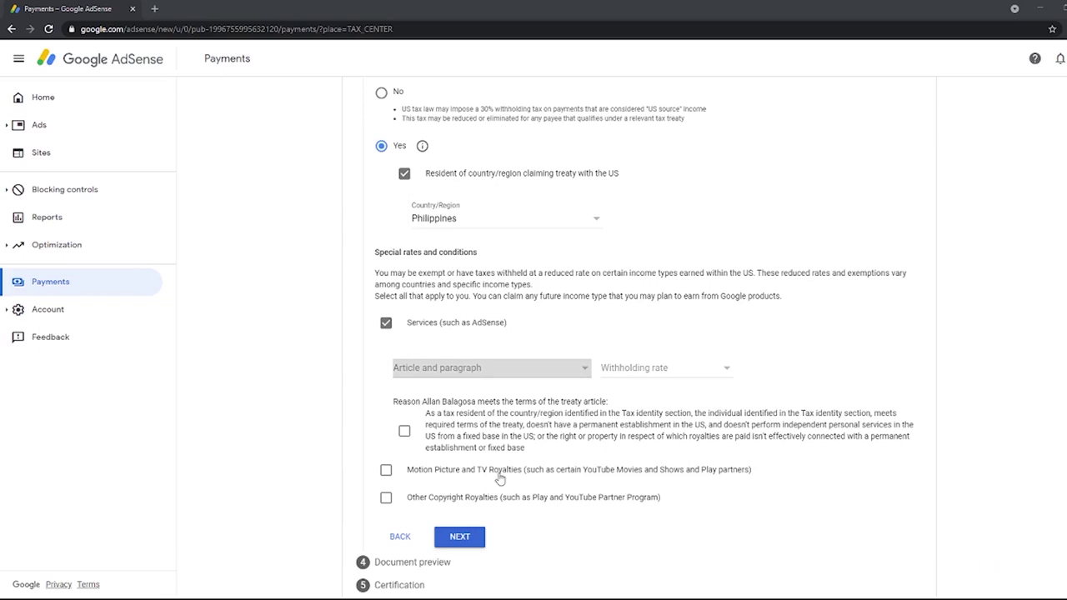
pyautogui.click(406, 431)
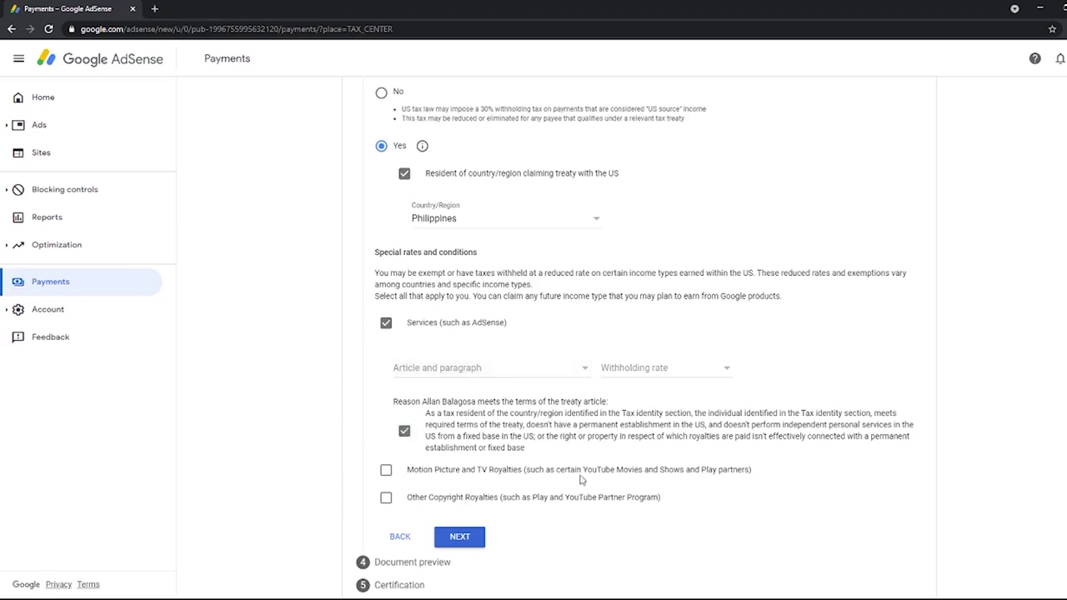
pyautogui.click(401, 477)
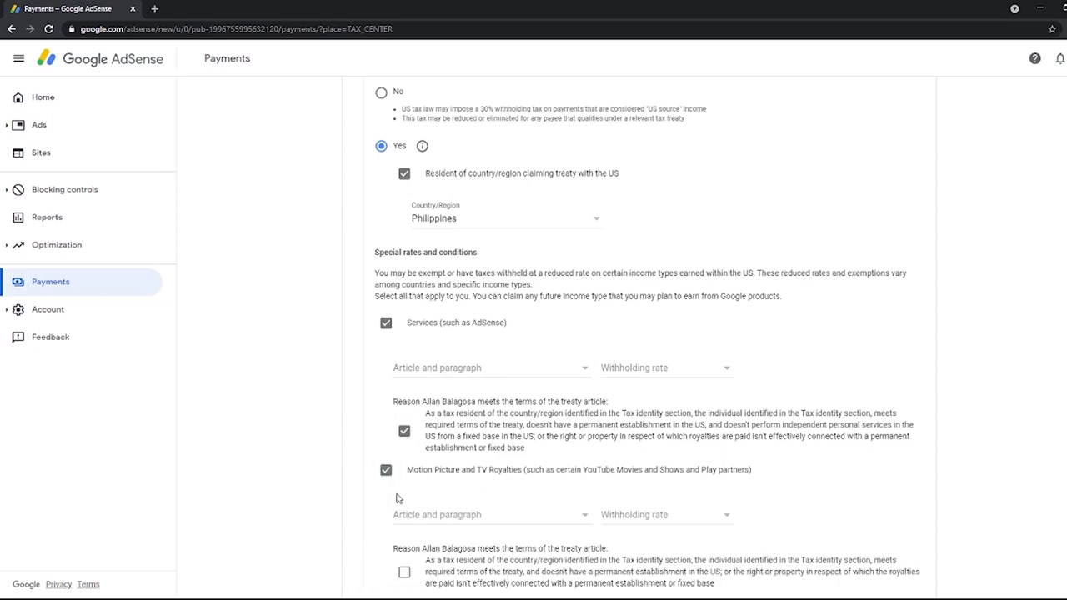
pyautogui.scroll(-2, 398, 450)
pyautogui.click(389, 458)
pyautogui.click(389, 458)
pyautogui.click(388, 458)
pyautogui.click(404, 567)
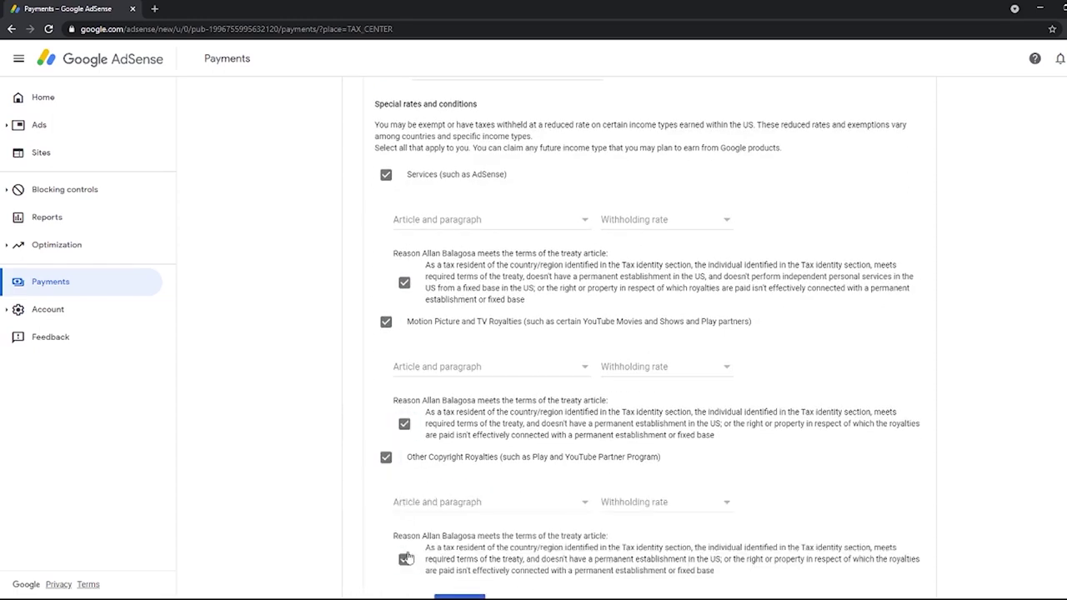
pyautogui.scroll(-1, 466, 467)
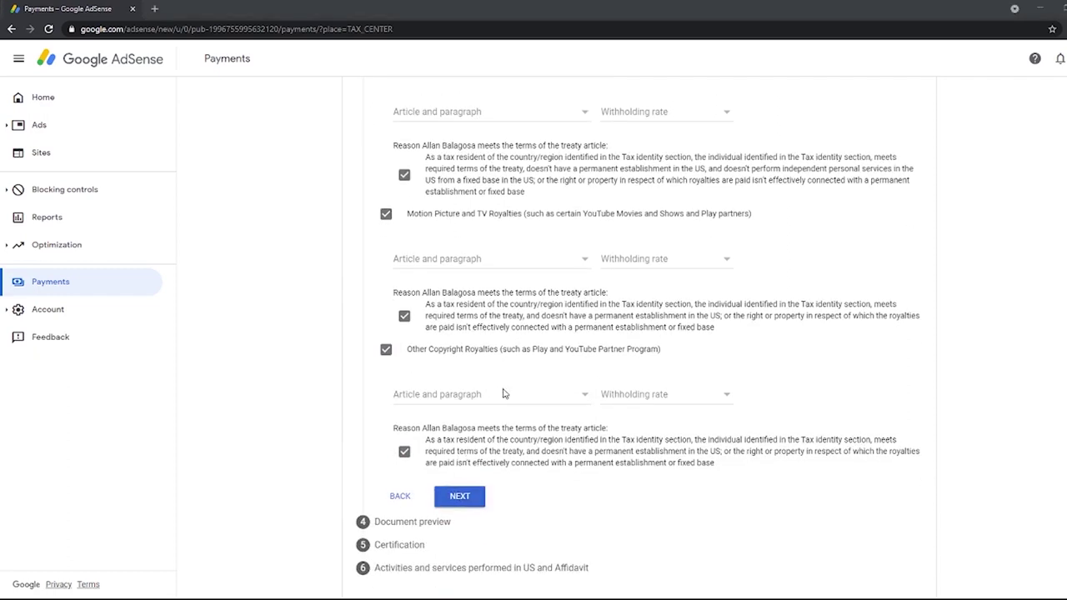
# - Set Services withholding to 0%, and Motion Picture royalties to Article 13 paragraph 2A at 15%
pyautogui.click(461, 496)
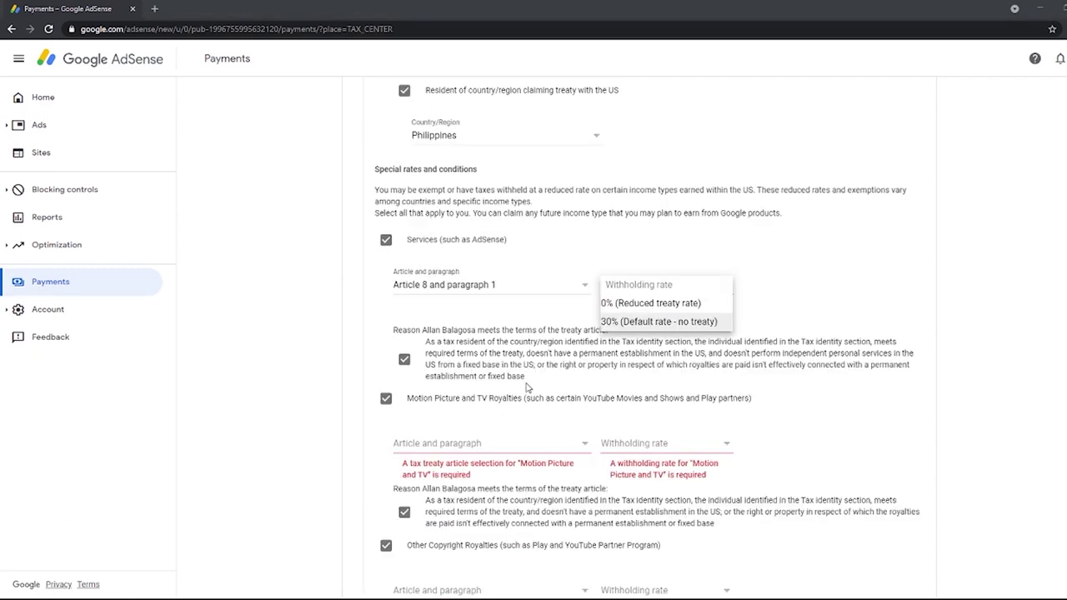
pyautogui.click(633, 303)
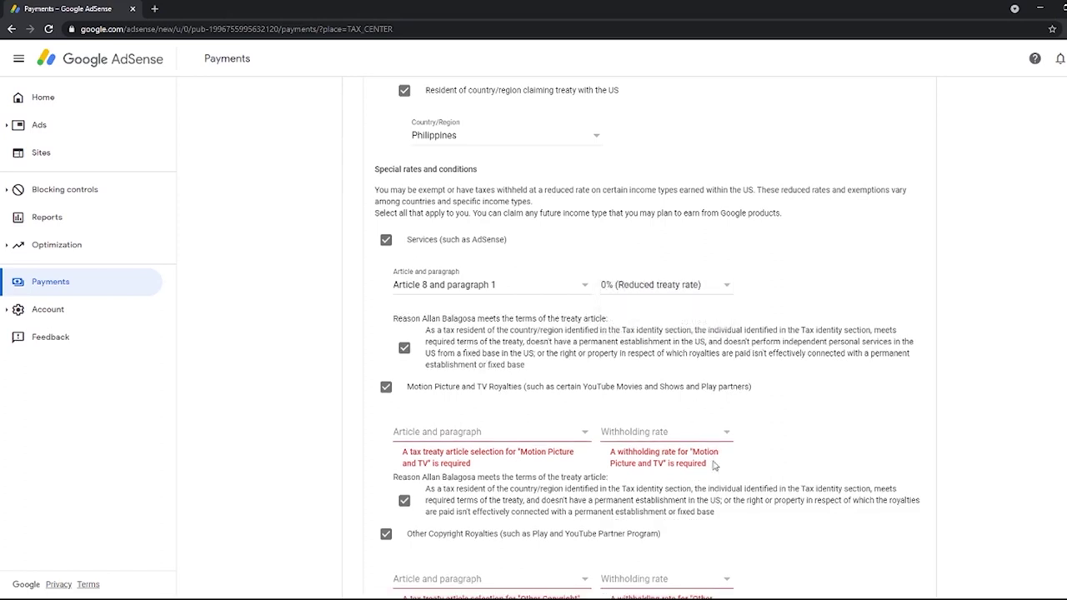
pyautogui.click(558, 434)
pyautogui.click(542, 450)
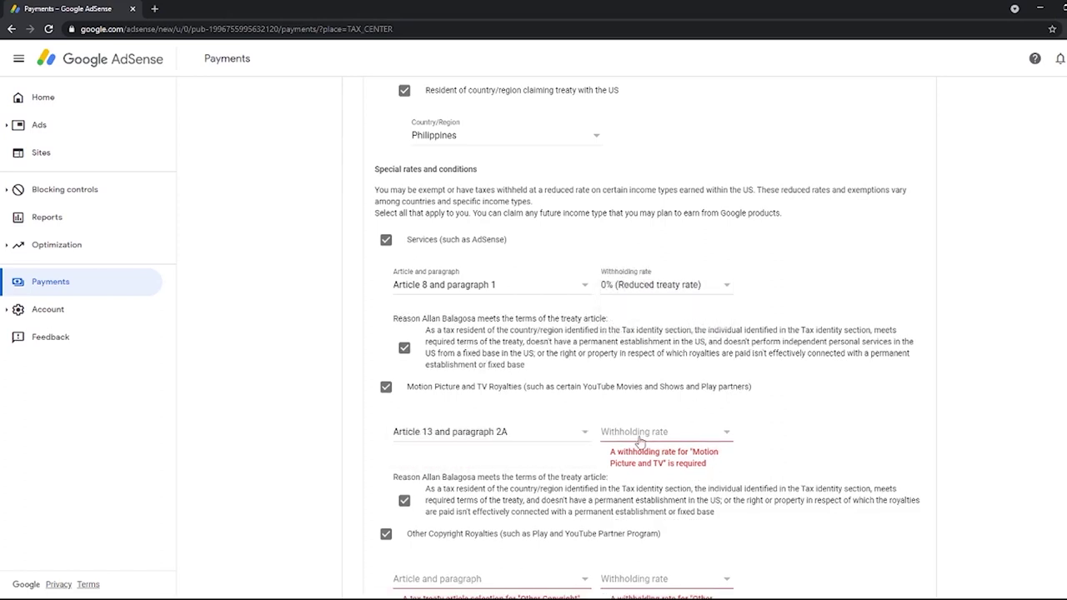
pyautogui.click(654, 435)
pyautogui.click(654, 450)
# - Set Other Copyright Royalties to Article 13 paragraph 2A at 15% and continue
pyautogui.scroll(-2, 634, 467)
pyautogui.click(546, 454)
pyautogui.click(555, 473)
pyautogui.click(634, 454)
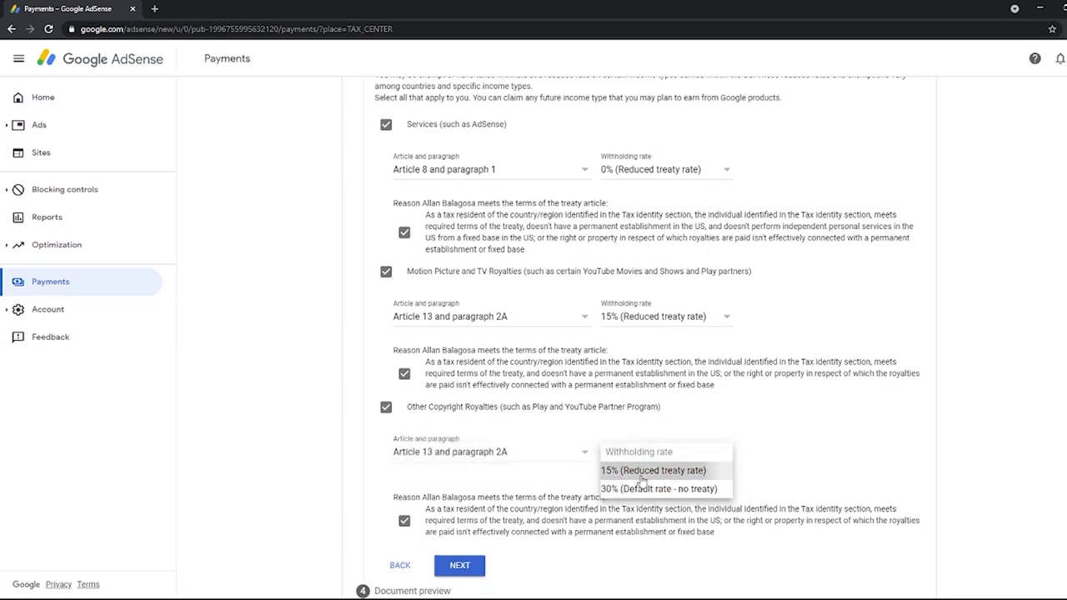
pyautogui.click(617, 485)
pyautogui.scroll(-1, 617, 483)
pyautogui.click(461, 496)
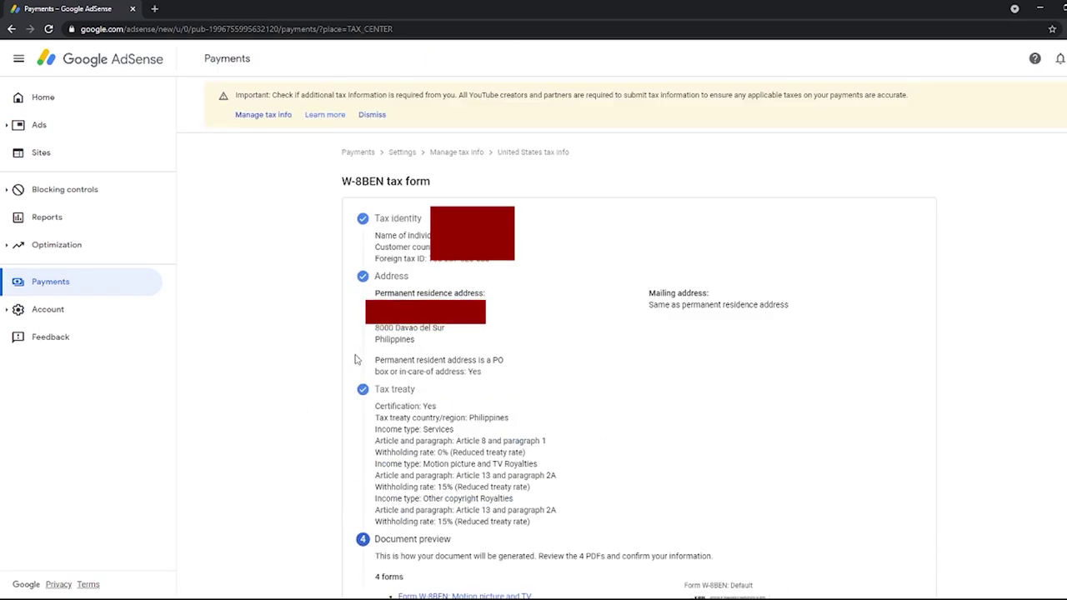
# - Confirm the generated tax documents were reviewed and proceed to Certification
pyautogui.scroll(-2, 603, 217)
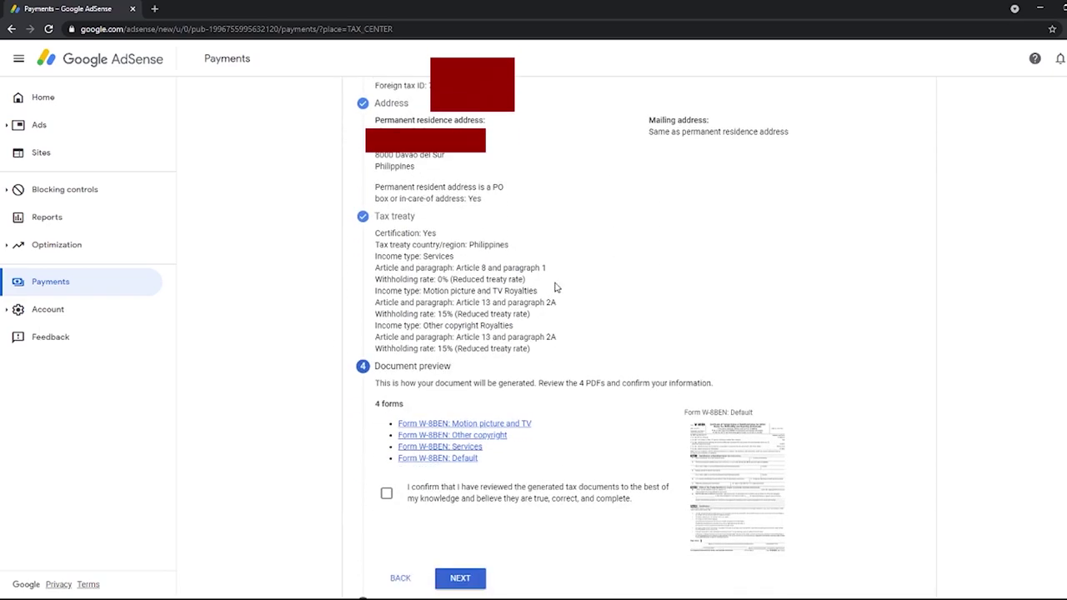
pyautogui.click(386, 493)
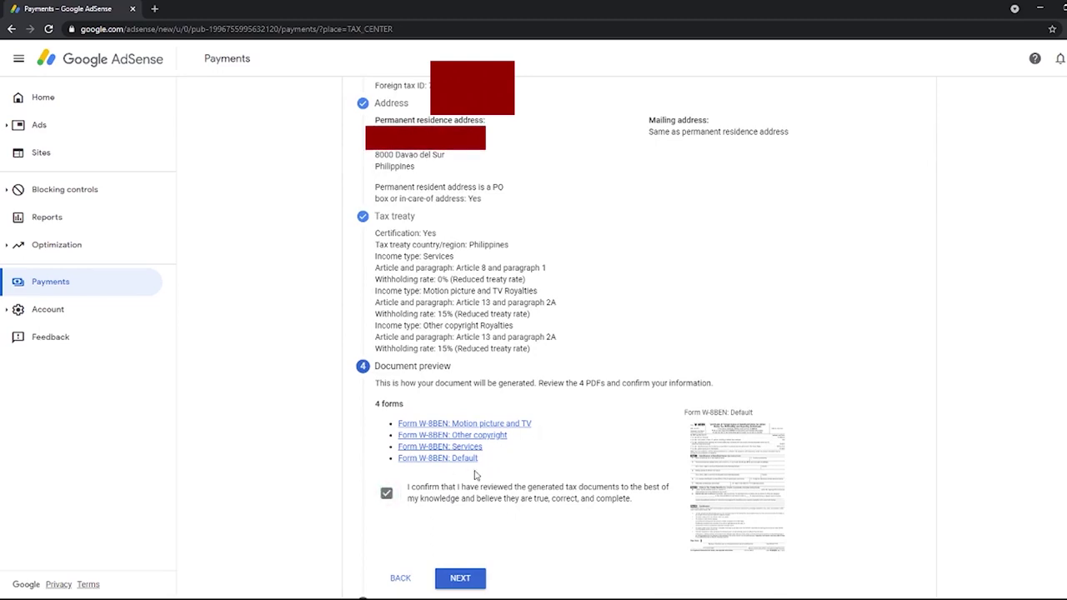
pyautogui.scroll(-1, 472, 488)
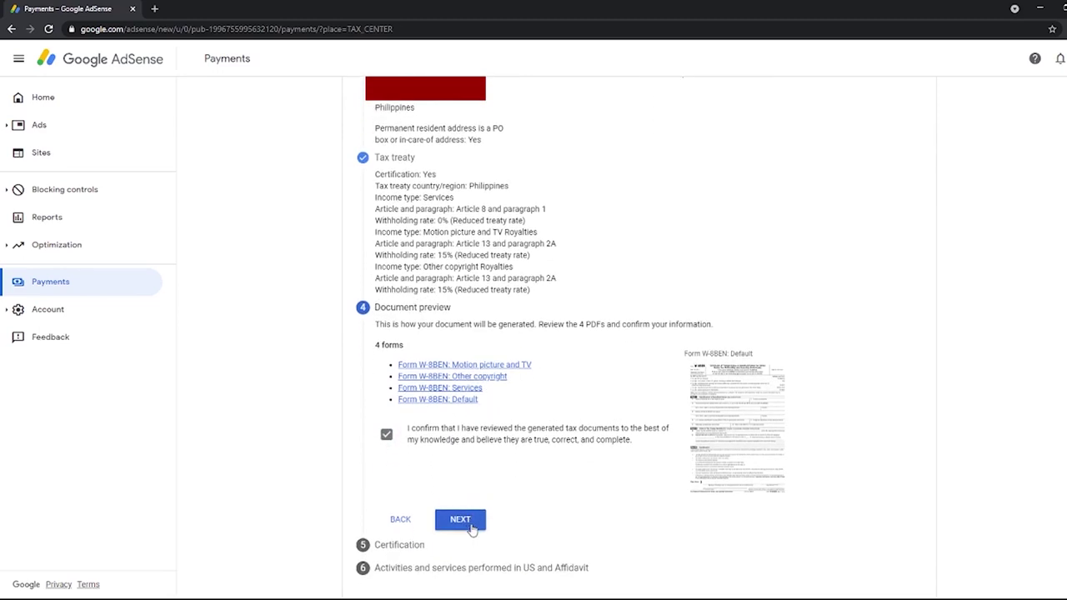
pyautogui.click(469, 522)
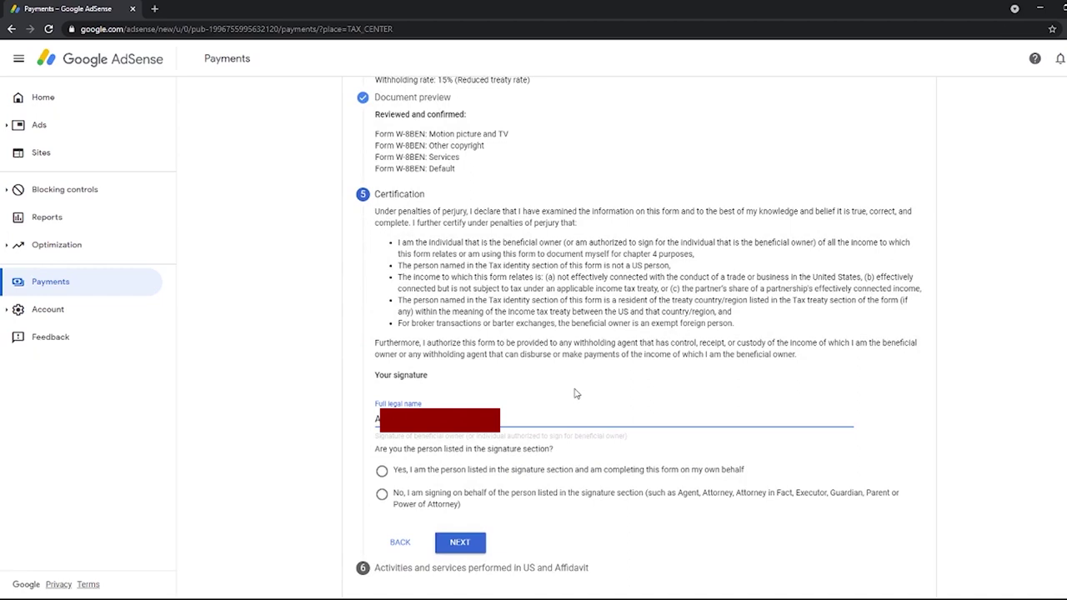
# - Certify as the person listed on the form and continue
pyautogui.click(569, 477)
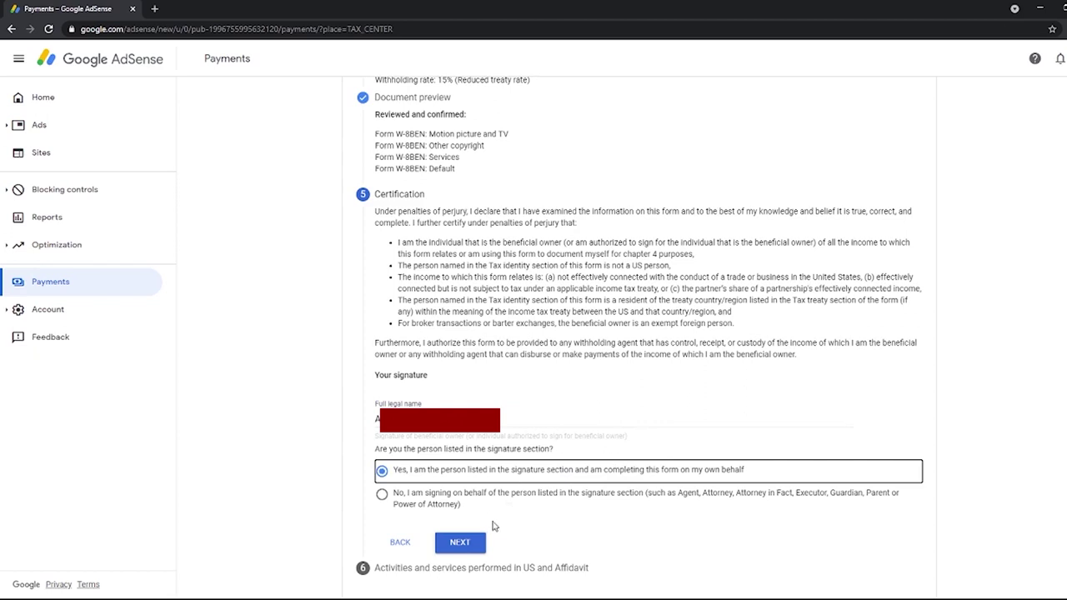
pyautogui.click(482, 545)
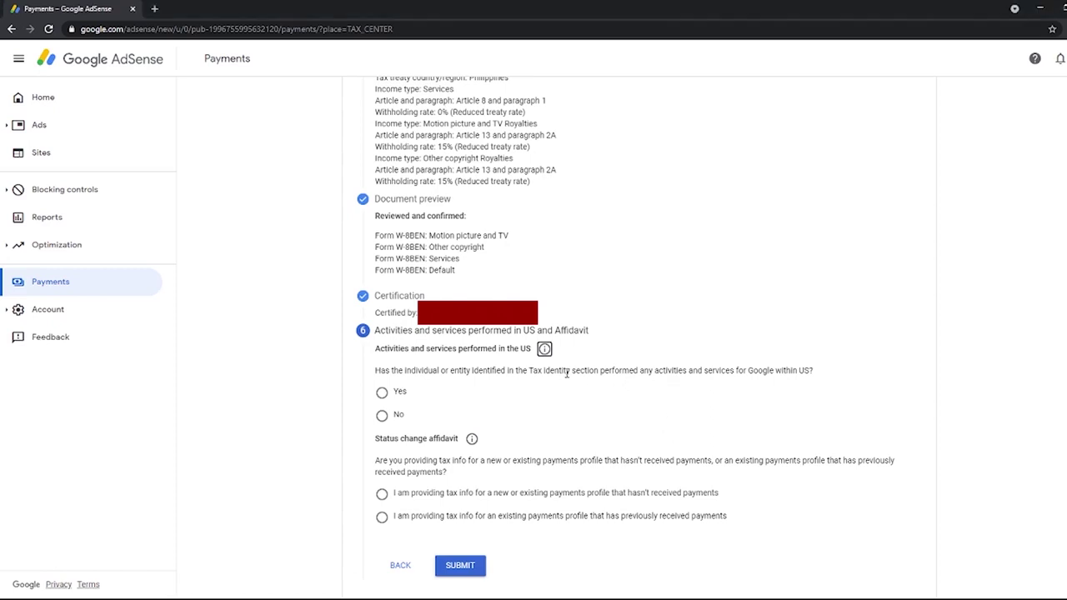
# - Answer Yes to US activities, choose the no-prior-payments affidavit, and submit the form
pyautogui.click(400, 398)
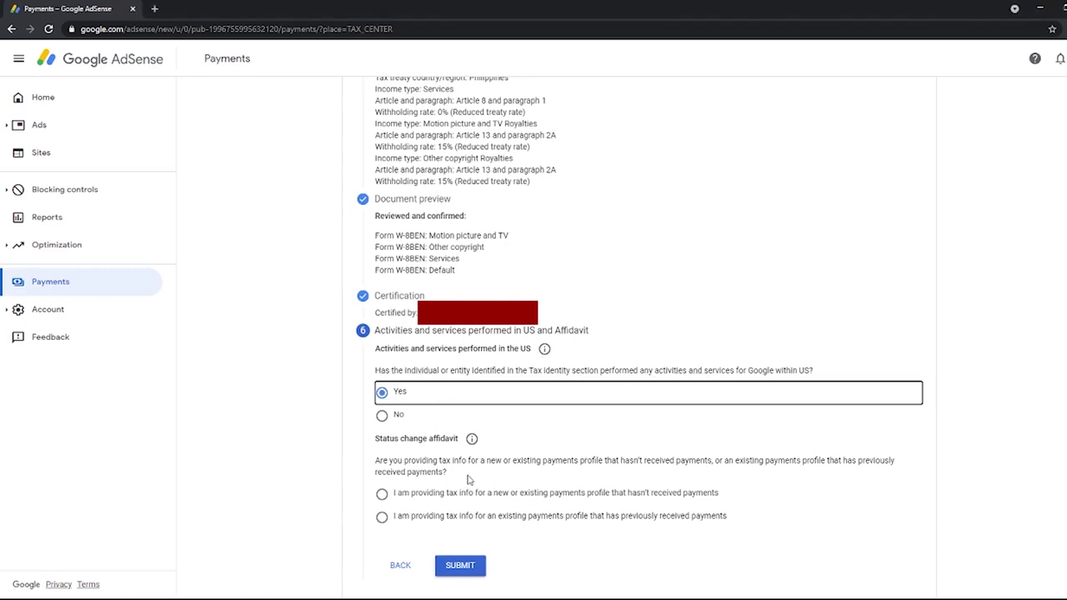
pyautogui.click(578, 498)
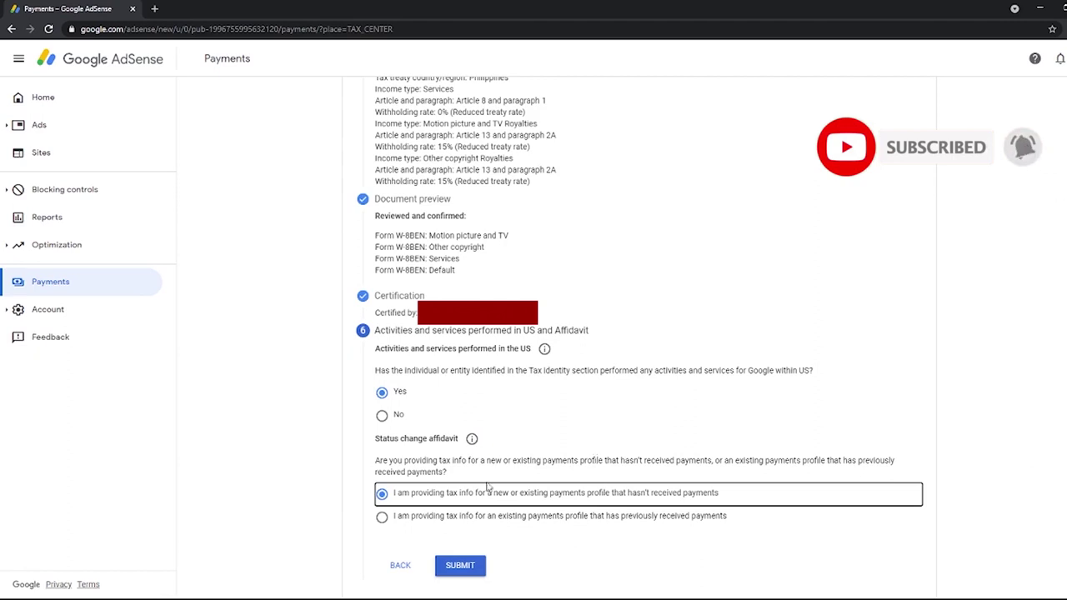
pyautogui.click(461, 566)
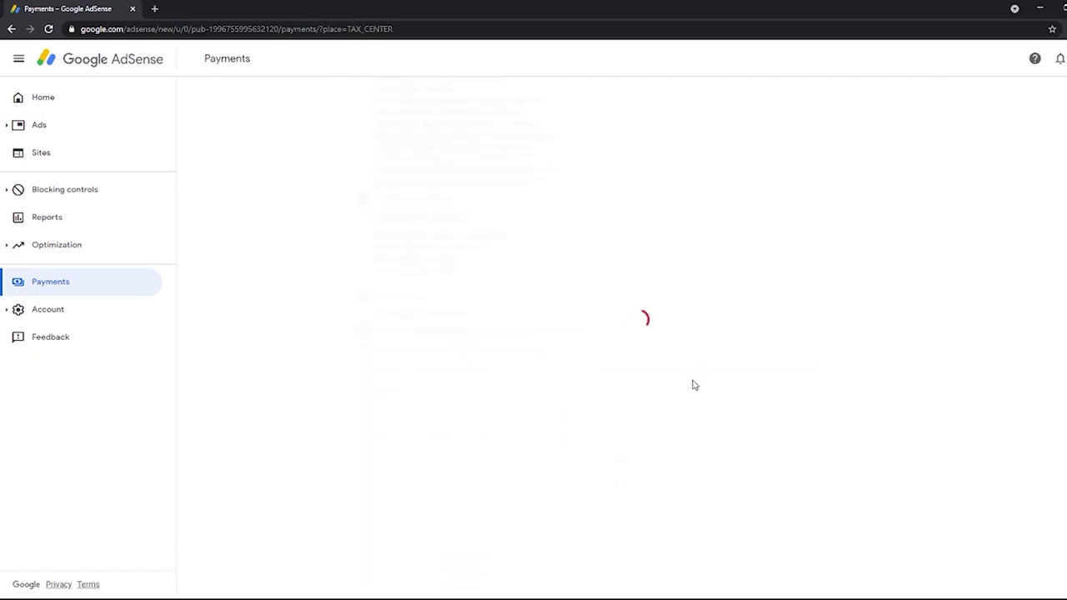